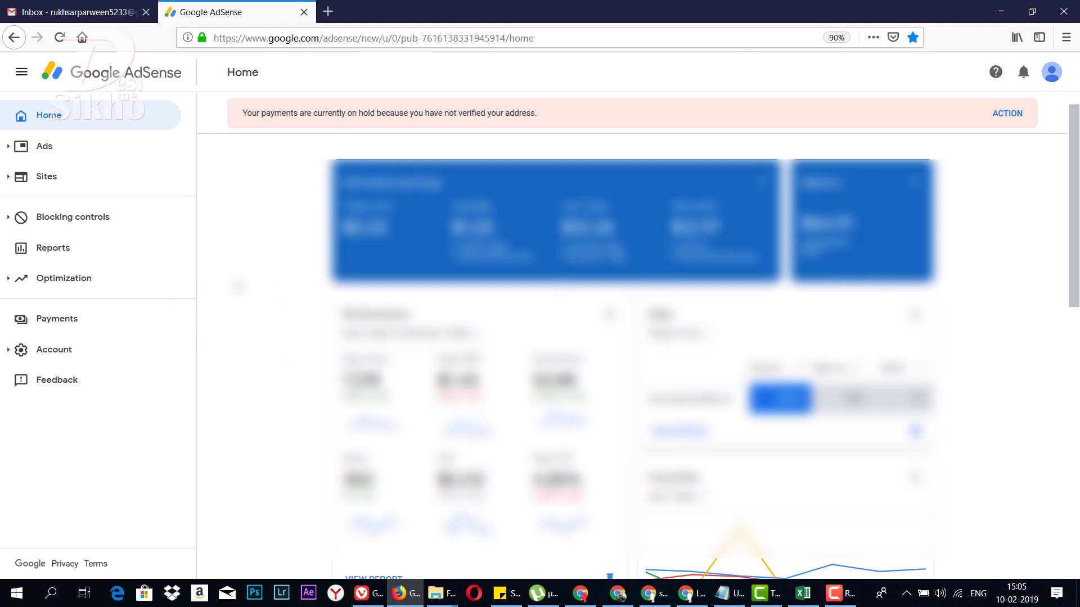
- Open the form for adding a payment method with new wire transfer details in AdSense Payments and review its fields
click(39, 319)
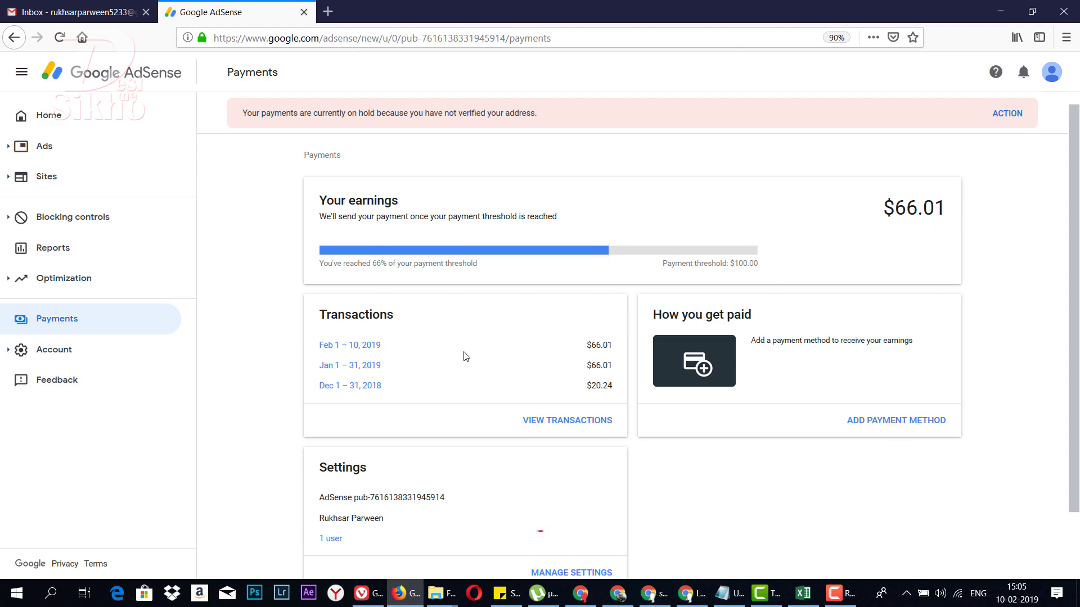
click(896, 423)
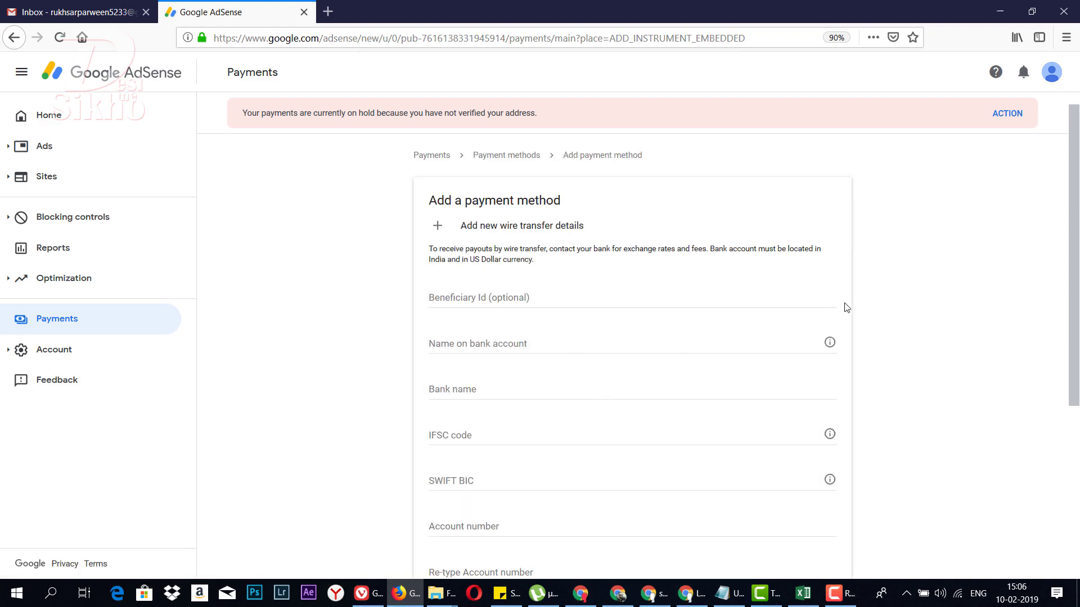
scroll(863, 306, down, 3)
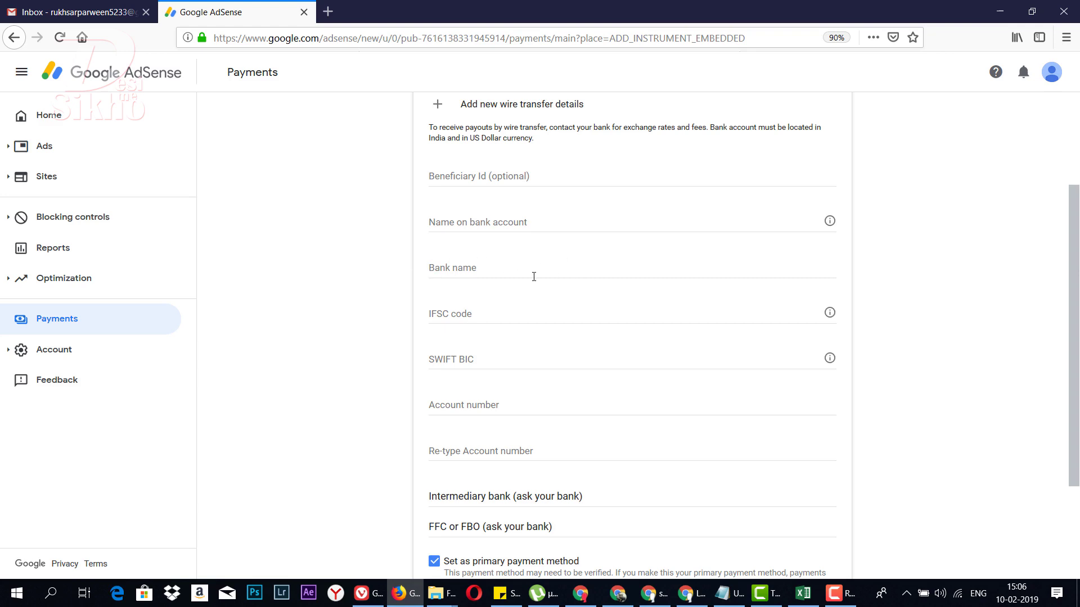
scroll(582, 263, down, 2)
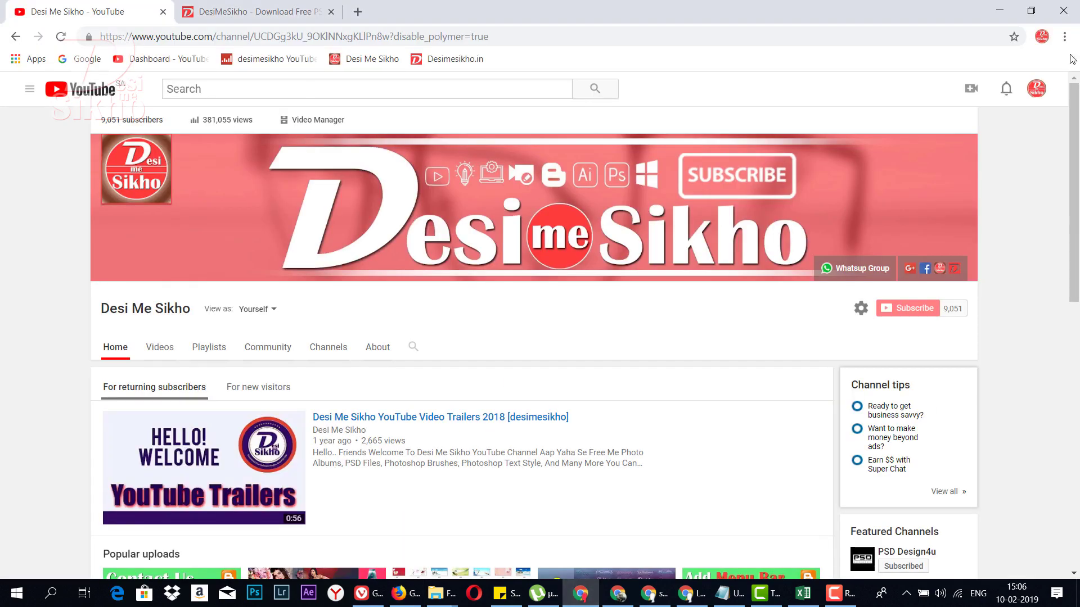
- Switch to the Chrome profile holding the "sbi swift code giridih jharkhand" search and show the ifscswiftcodes.com SWIFT code page
click(1041, 36)
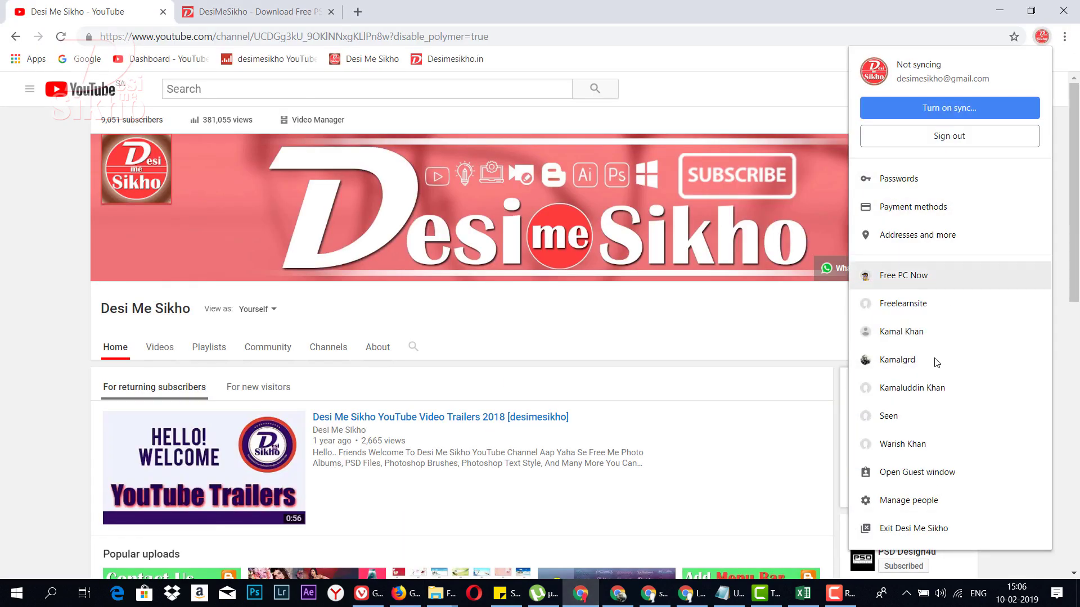
click(877, 357)
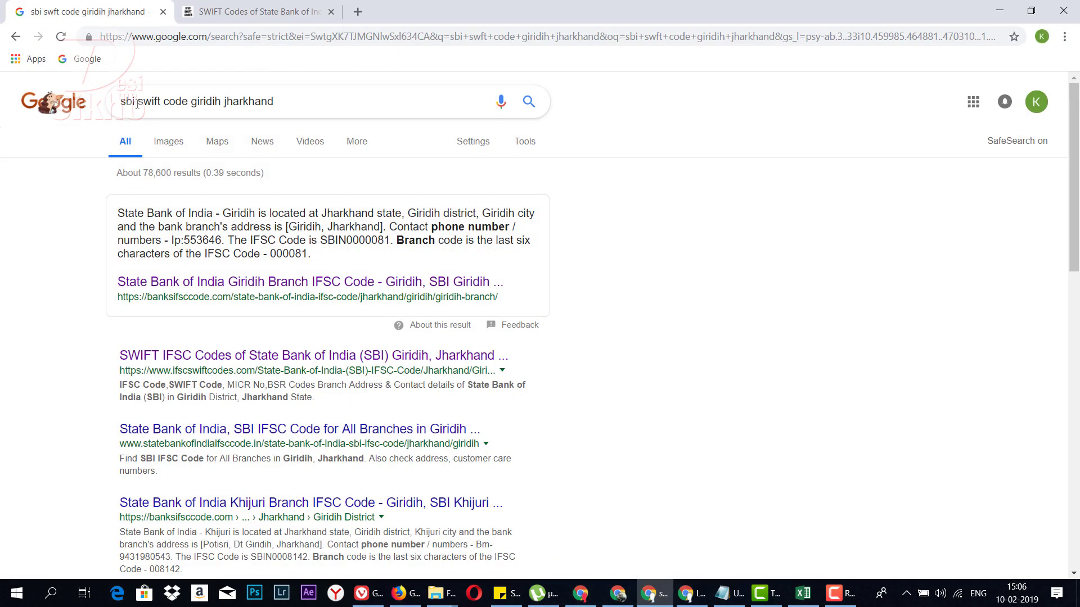
drag(279, 103, 215, 106)
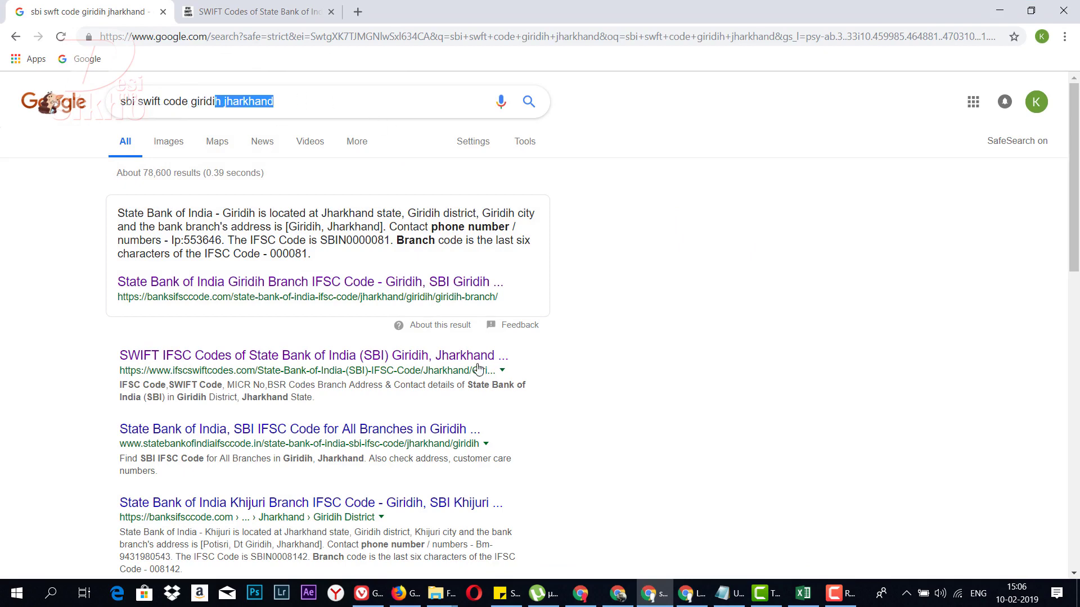
click(232, 12)
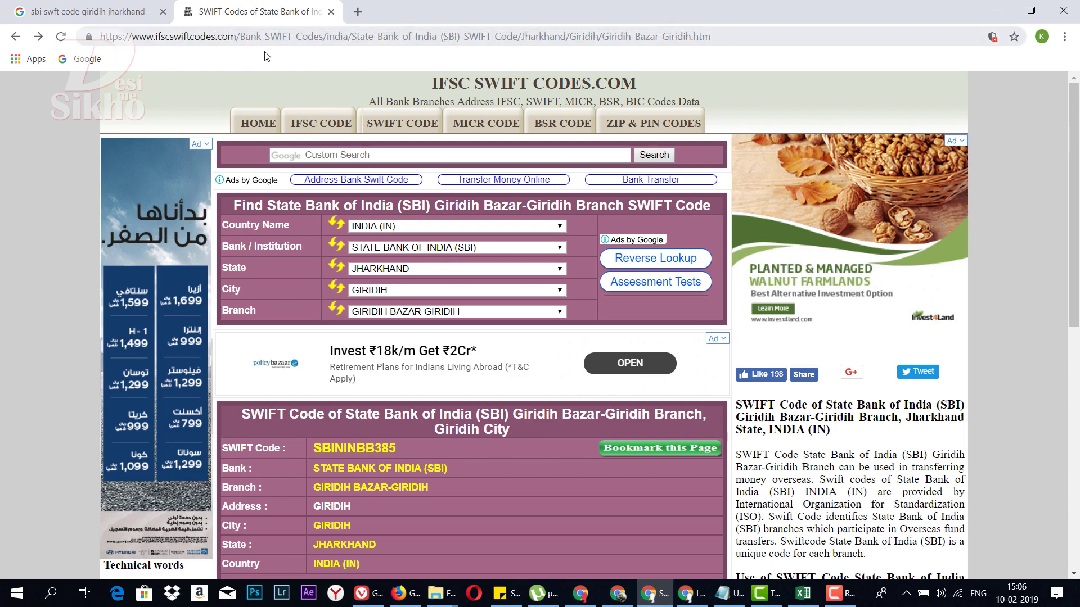
- Examine the country, bank, state, city and branch choices of the SWIFT code finder and the branch's code details
click(516, 226)
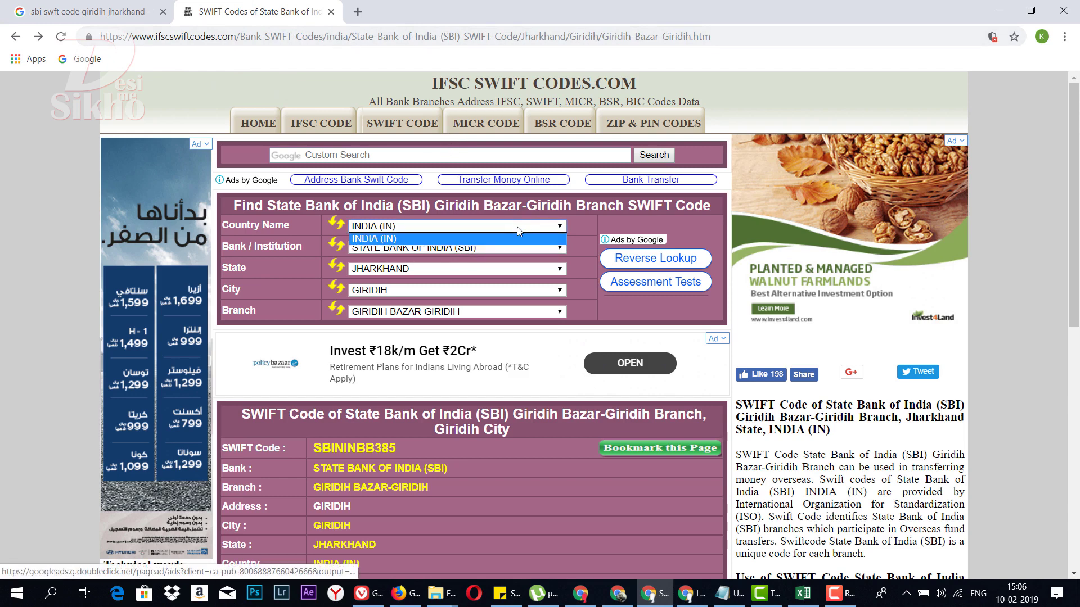
click(517, 227)
click(543, 249)
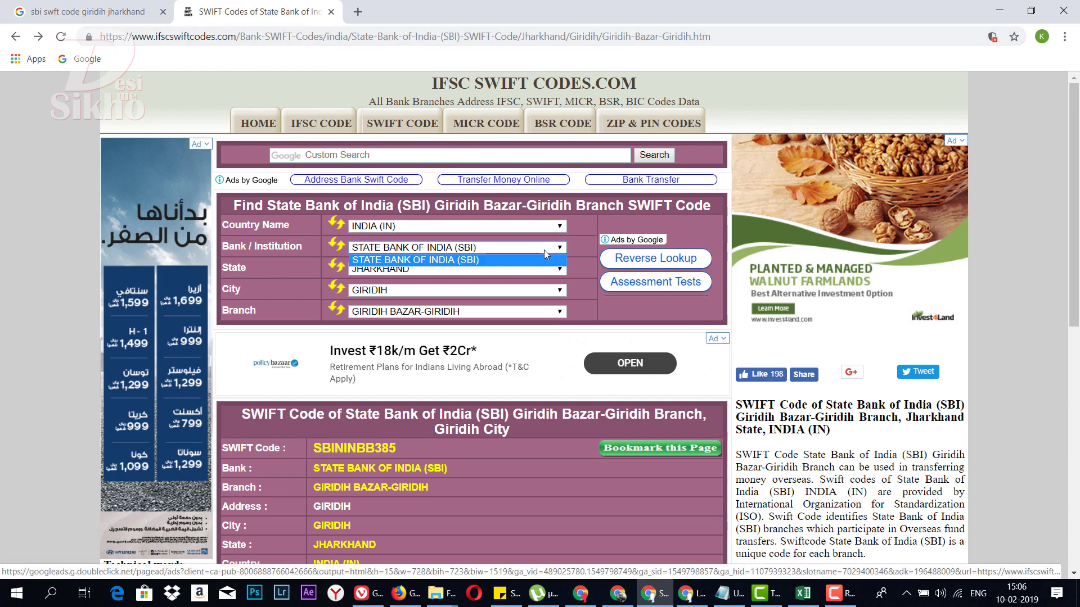
click(544, 249)
click(558, 269)
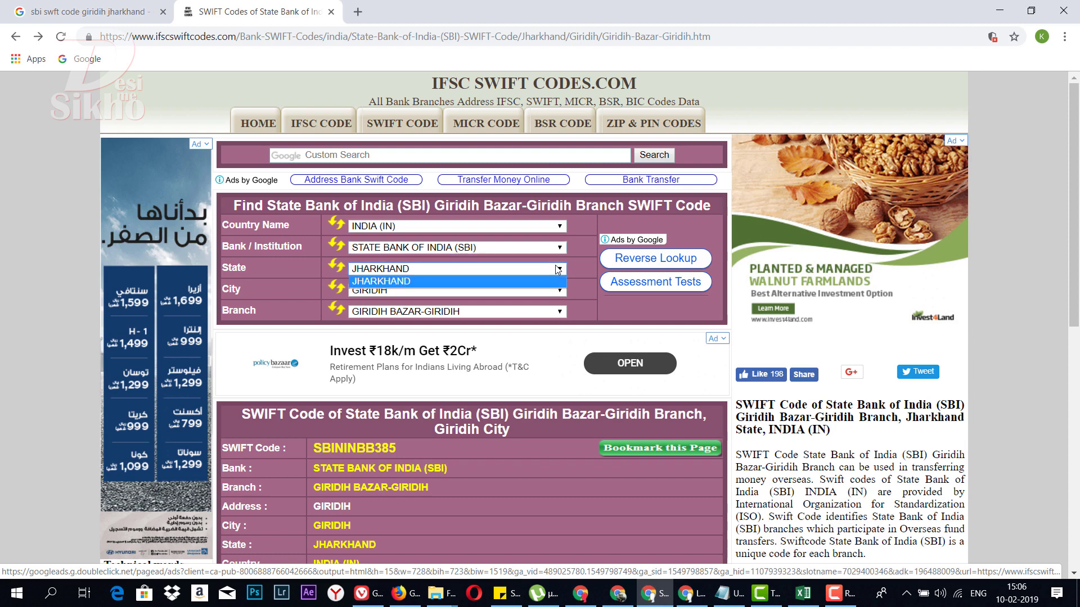
click(558, 270)
click(560, 291)
click(561, 292)
click(539, 313)
click(543, 313)
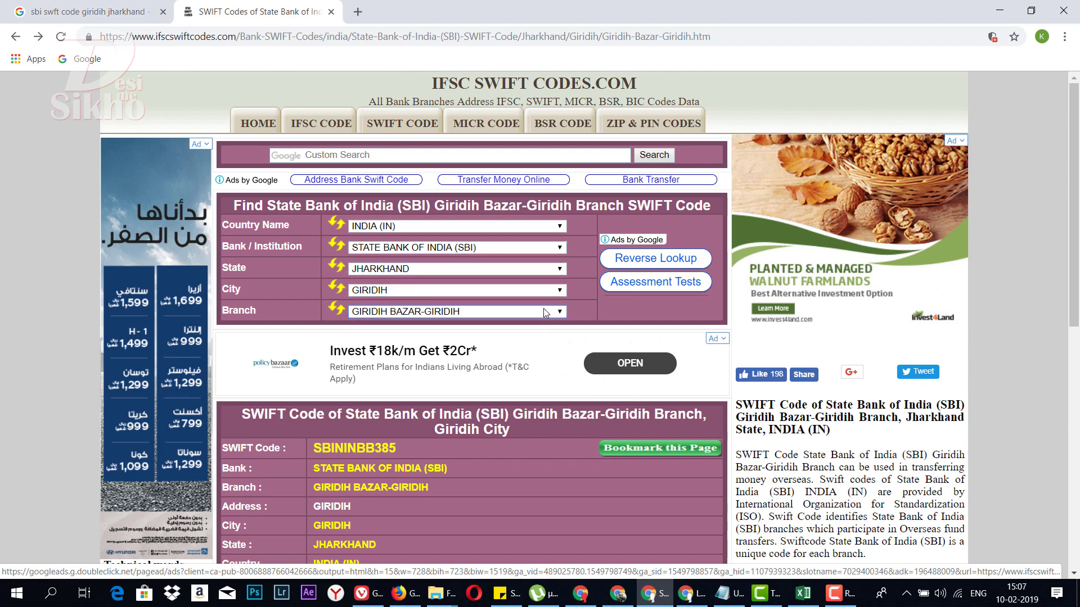
scroll(465, 322, down, 2)
scroll(465, 322, down, 1)
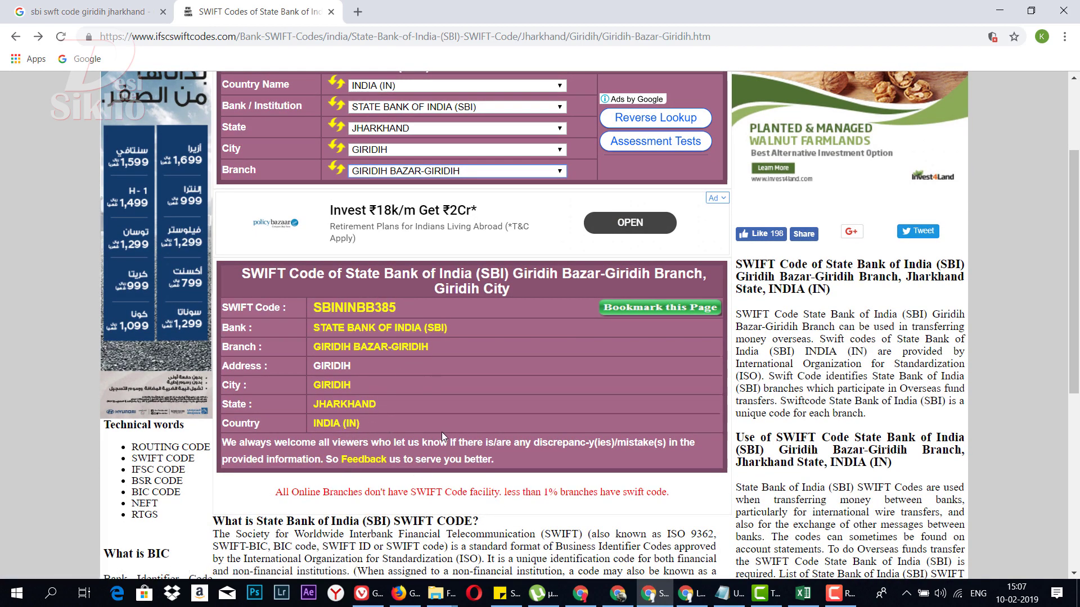
scroll(441, 431, up, 2)
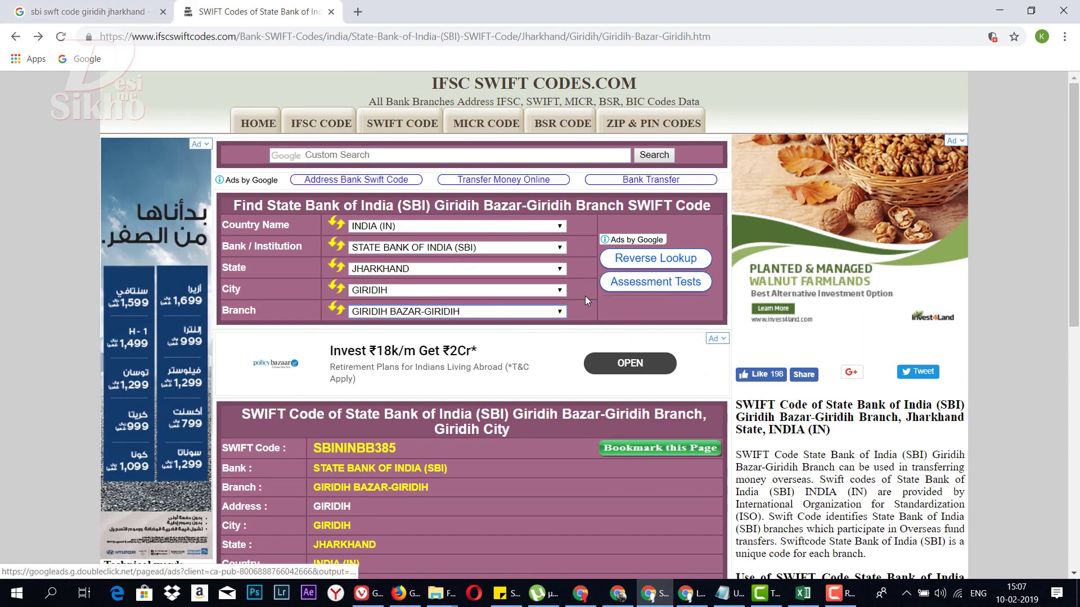
- Return to the AdSense wire transfer form in Firefox and inspect the IFSC code, SWIFT BIC and remaining fields
click(409, 597)
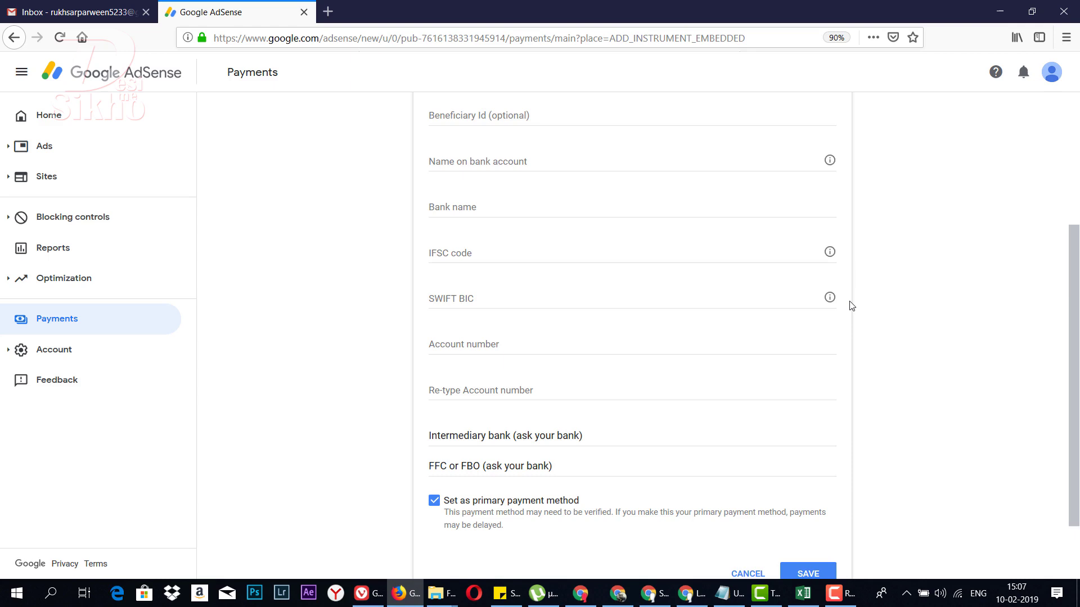
click(517, 256)
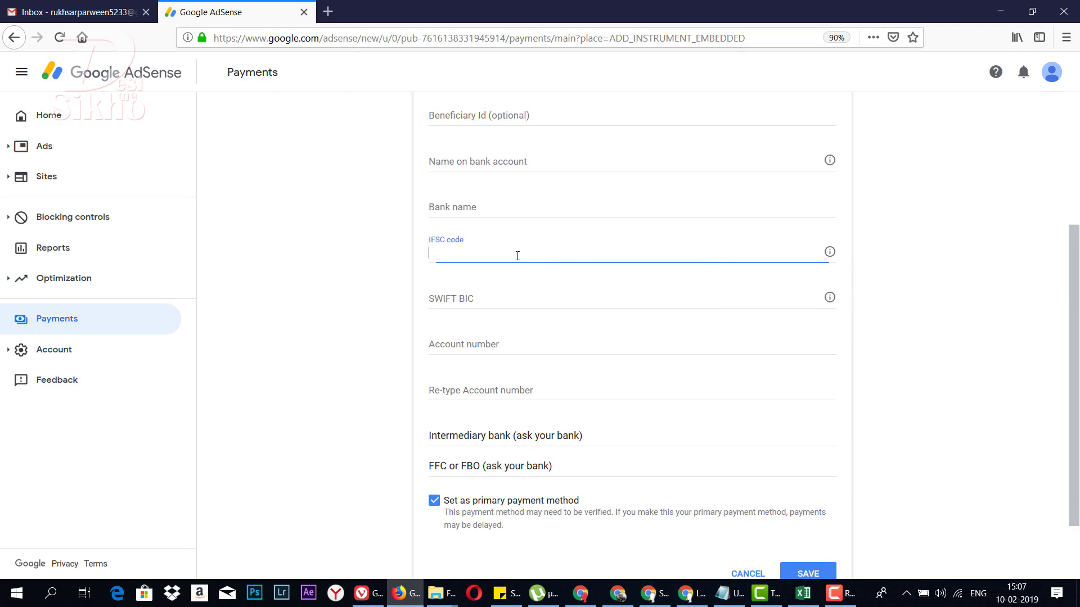
click(497, 299)
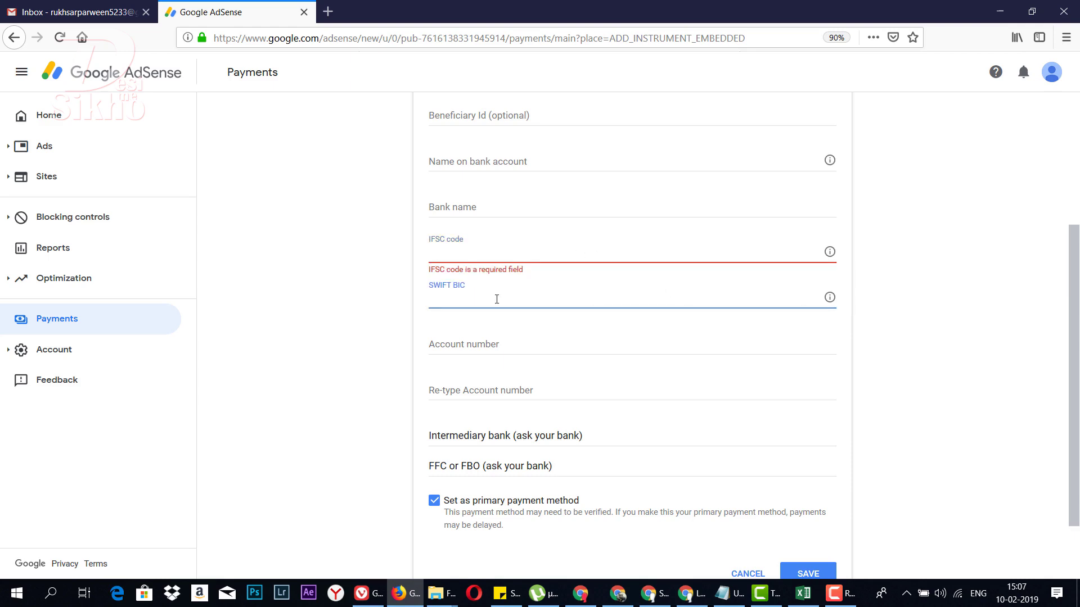
click(368, 279)
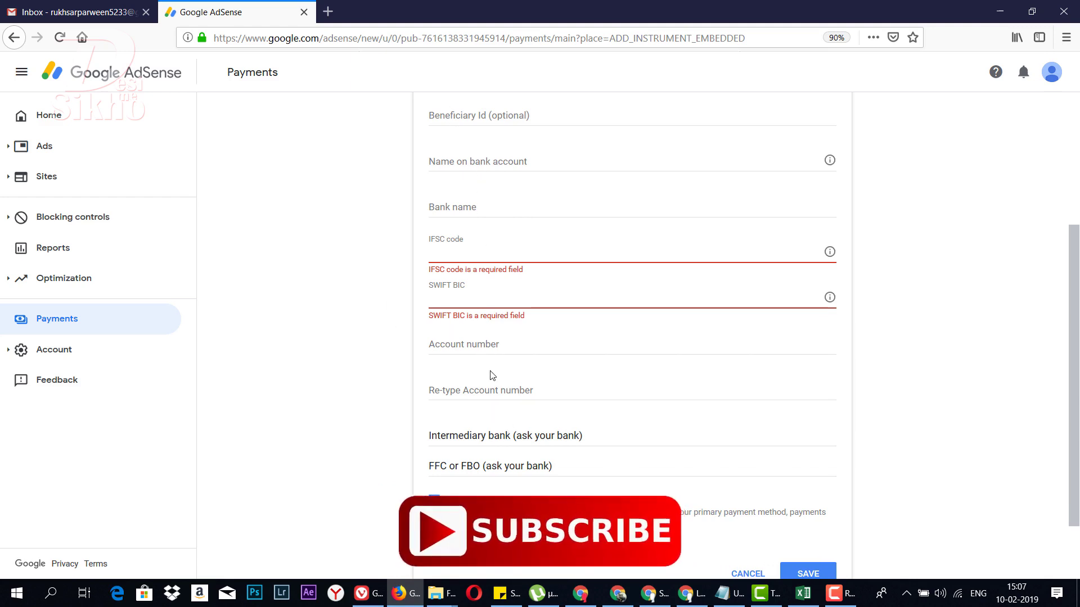
scroll(814, 565, down, 2)
click(812, 512)
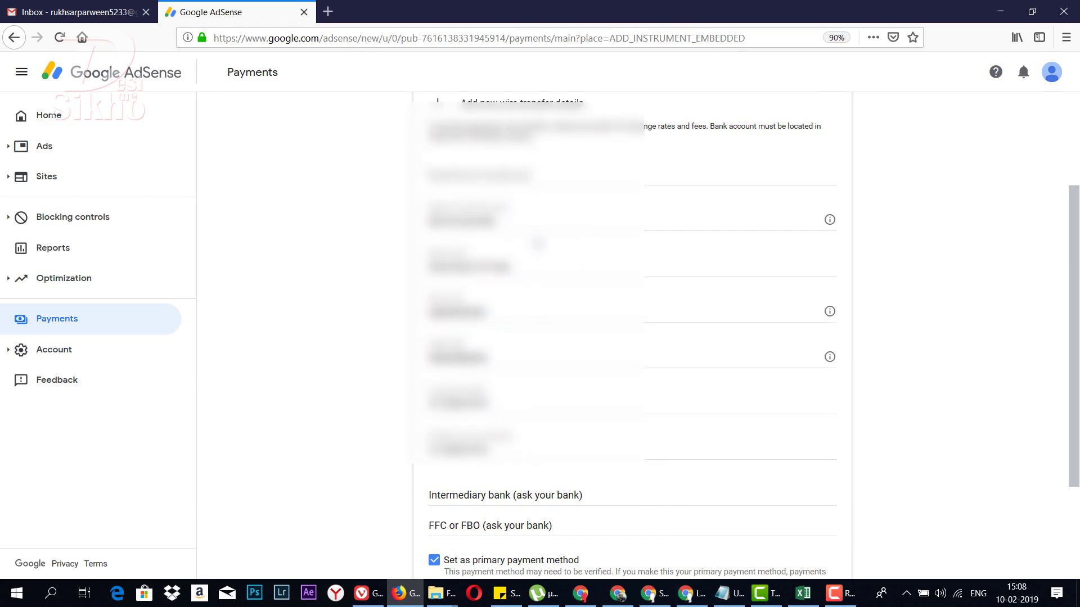
- Save the completed wire transfer details with the account set as the primary payment method
scroll(630, 429, down, 2)
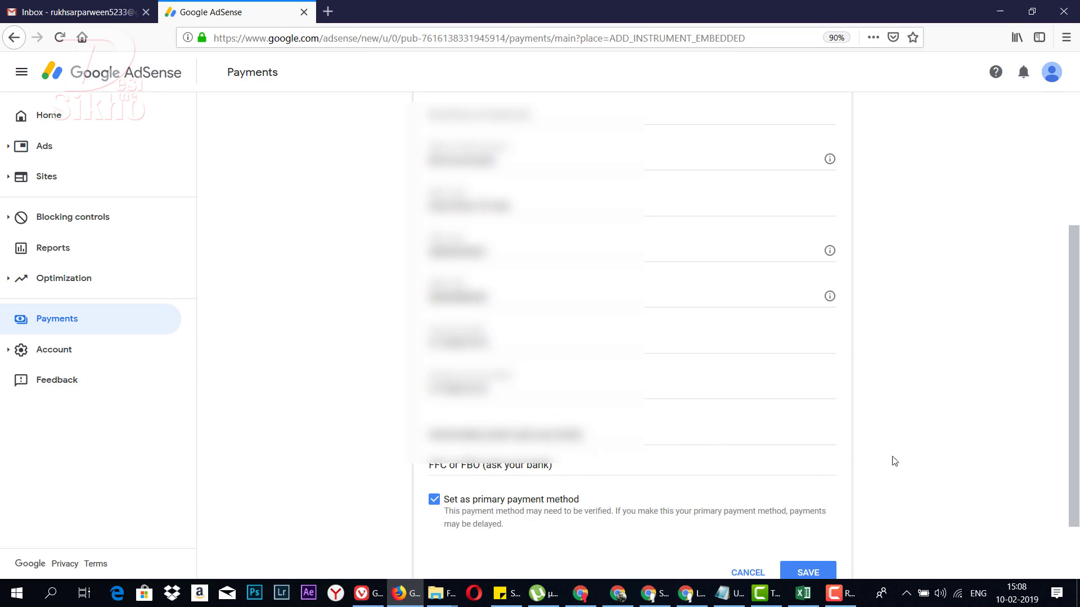
scroll(892, 458, down, 2)
click(815, 513)
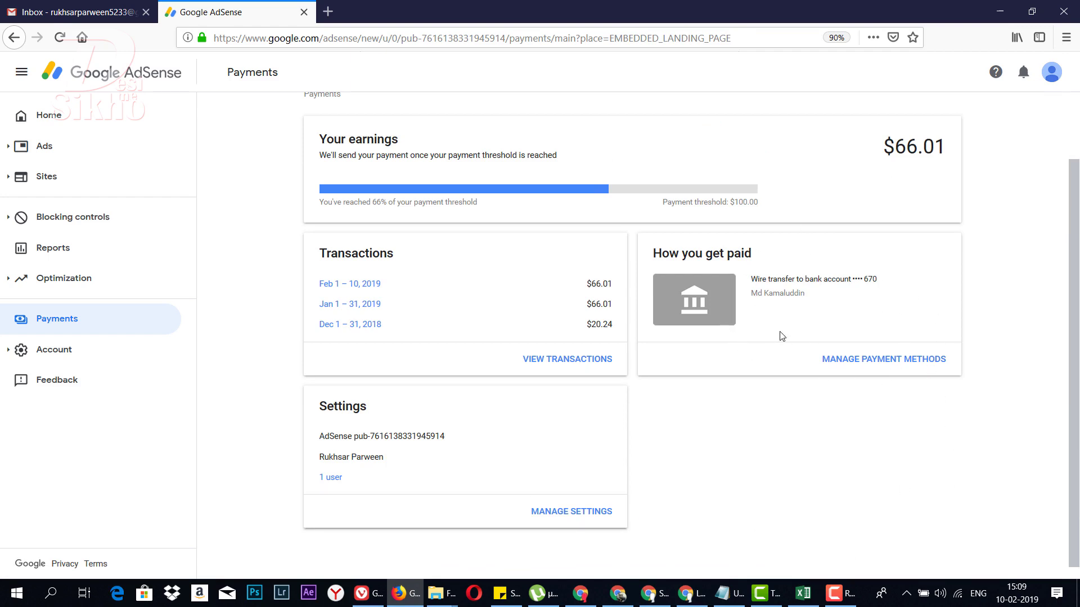
- Open the saved wire transfer payment method for editing, review its details and close it without changes
click(889, 360)
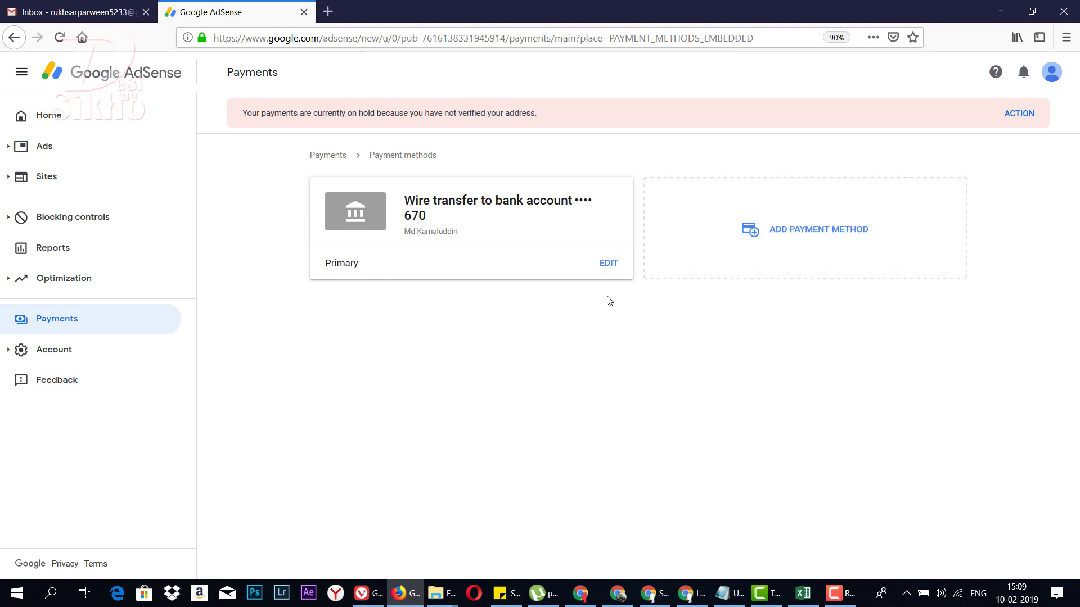
click(609, 265)
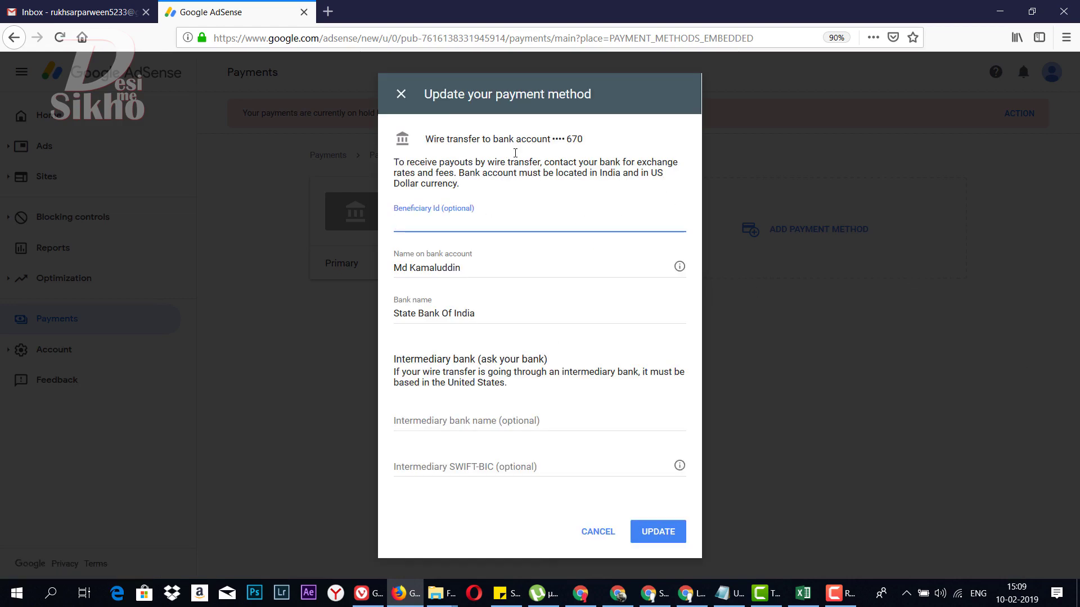
click(401, 94)
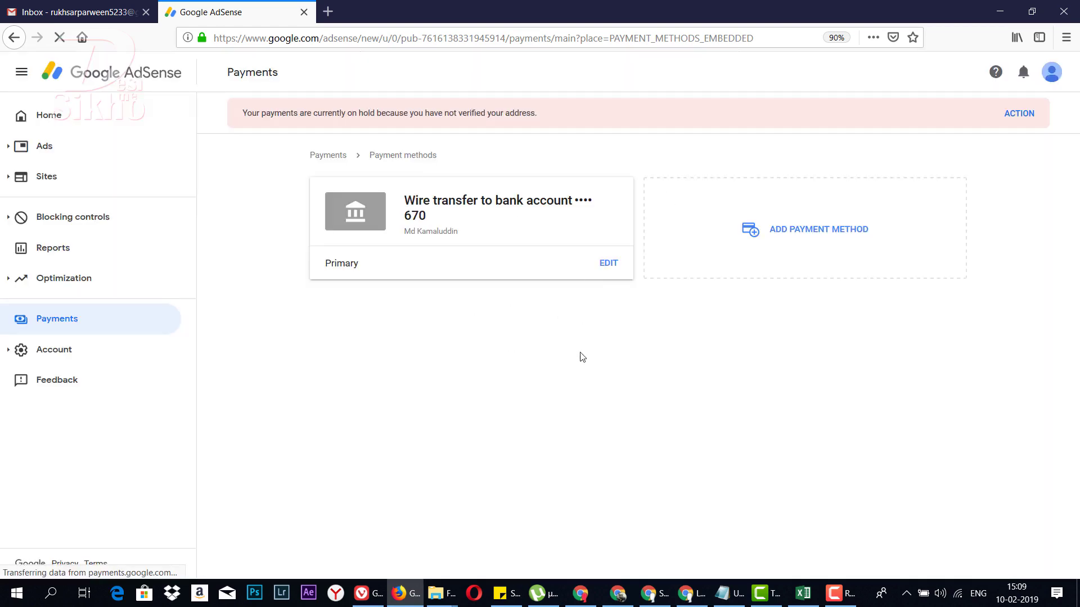